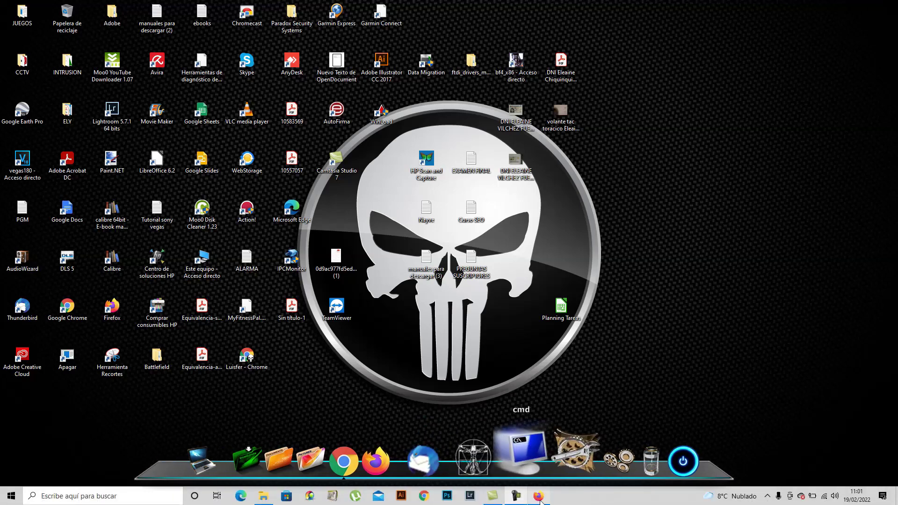
# Open Firefox and go to the Paradox page in the site's intrusion firmware downloads
pyautogui.click(533, 499)
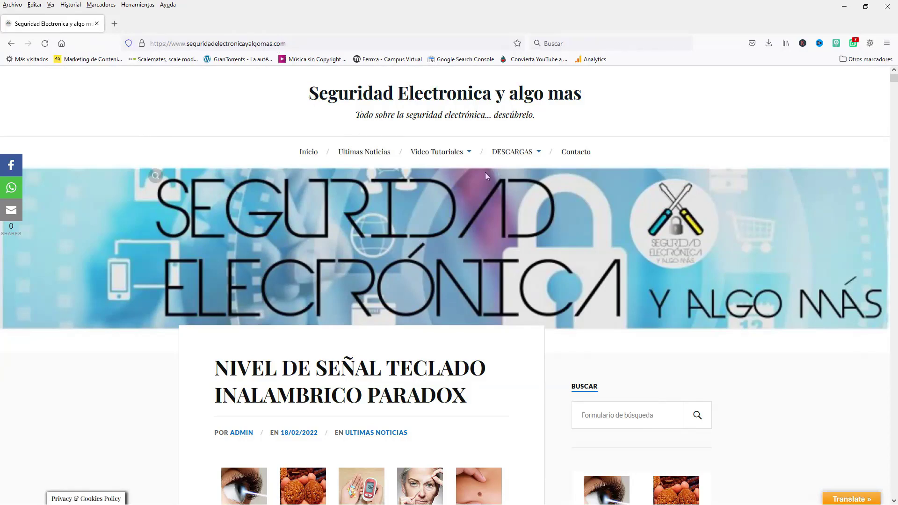
pyautogui.moveTo(513, 159)
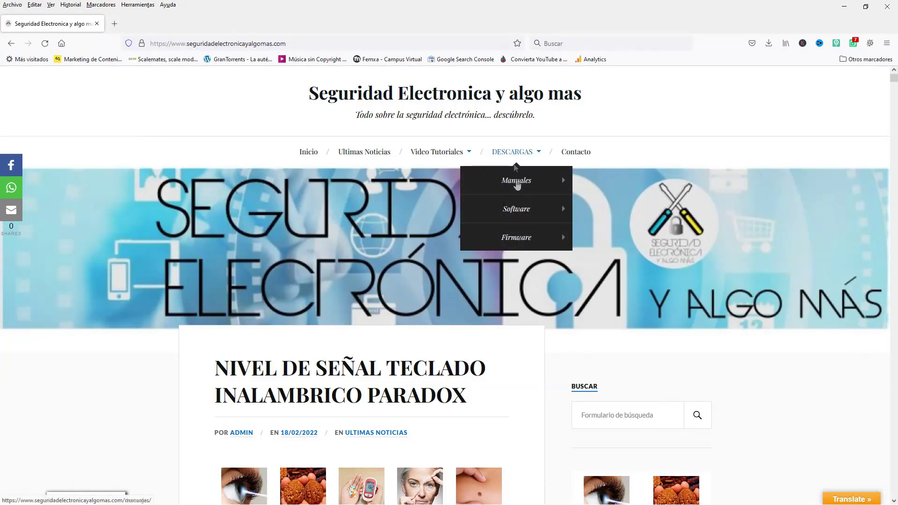
pyautogui.moveTo(515, 237)
pyautogui.click(621, 240)
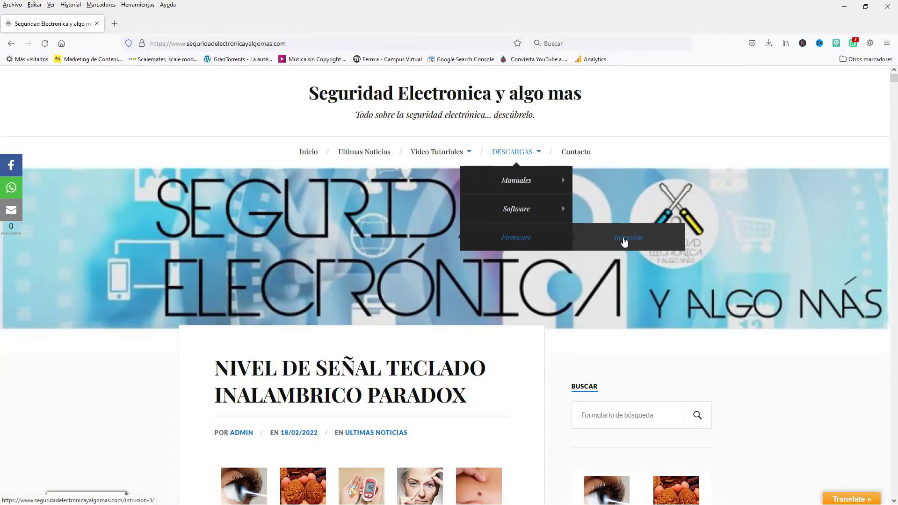
pyautogui.scroll(-2, 422, 234)
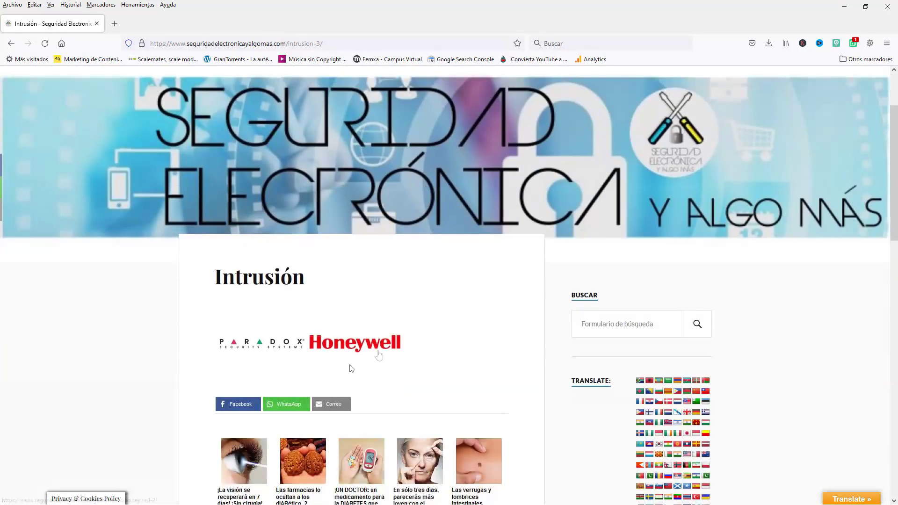
pyautogui.click(262, 349)
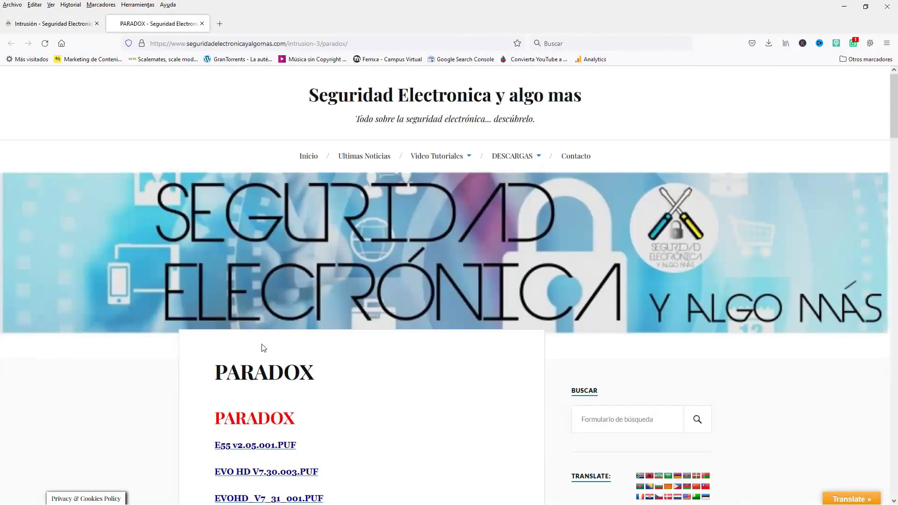
# Download the keypad firmware file K32LCD+_V2_10_000_SPA_530.PUF and save it to disk
pyautogui.scroll(-4, 378, 267)
pyautogui.scroll(-7, 377, 267)
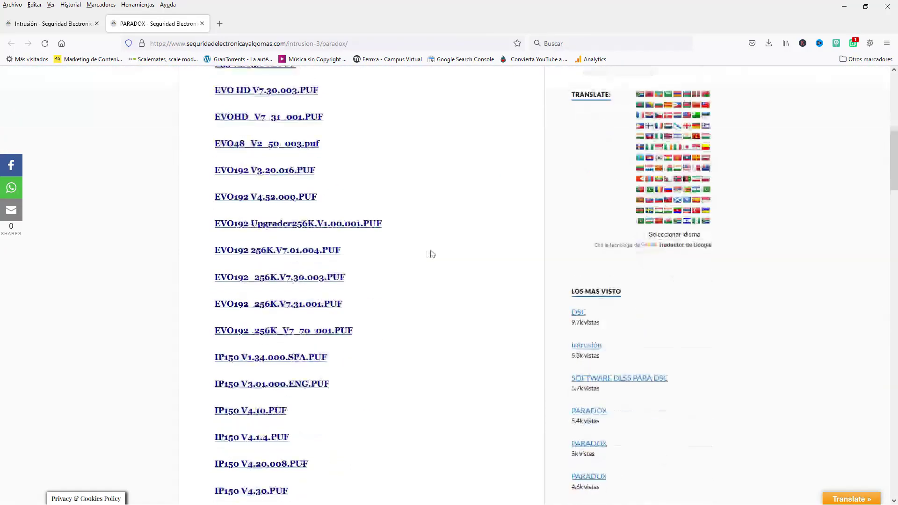
pyautogui.scroll(-8, 384, 263)
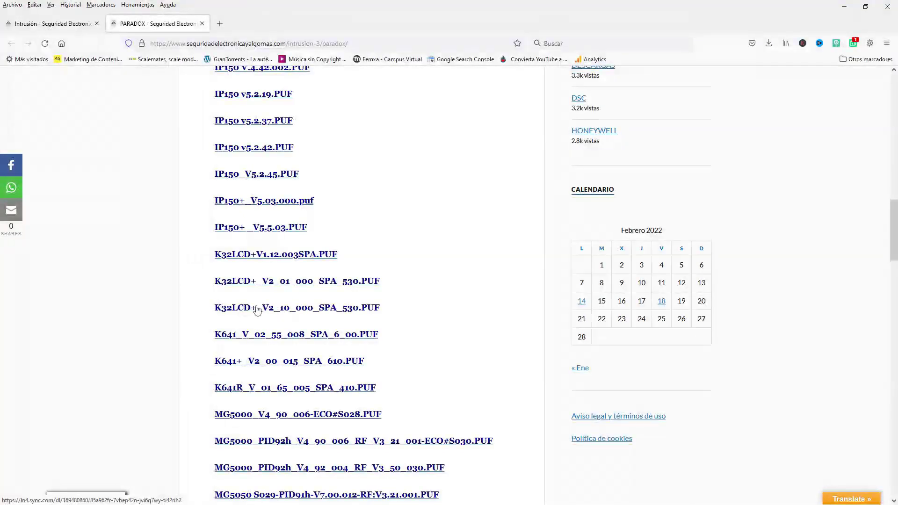
pyautogui.click(296, 312)
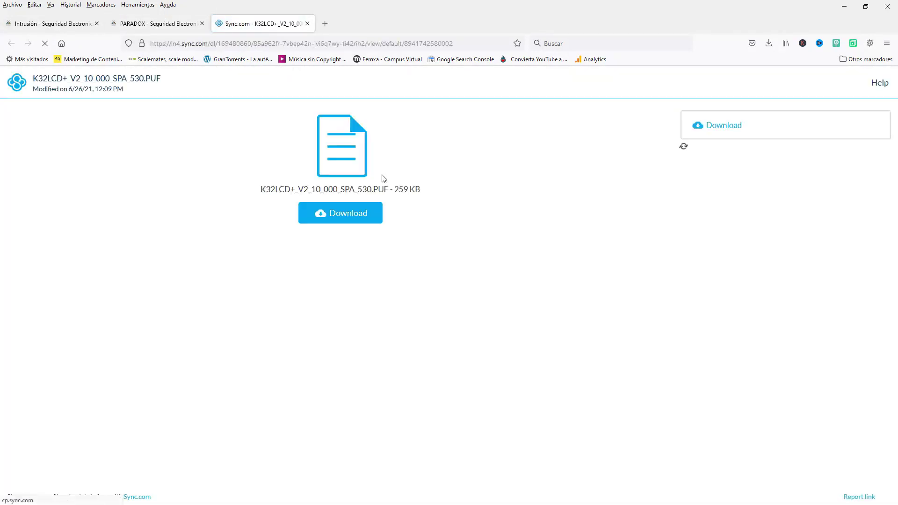
pyautogui.click(345, 219)
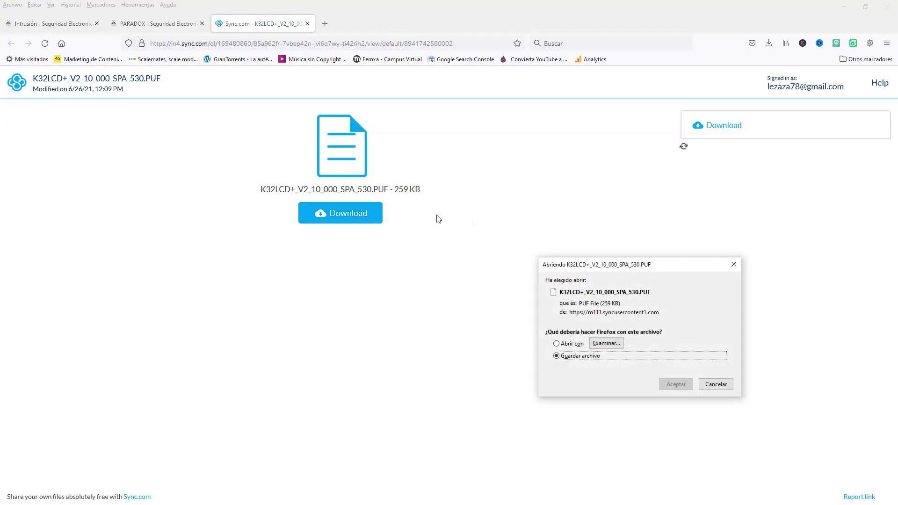
pyautogui.click(676, 384)
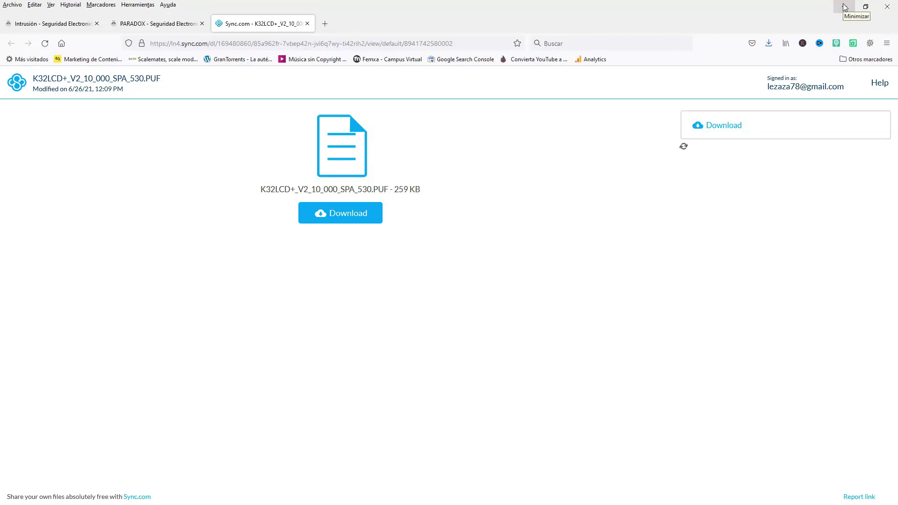
# Show the downloaded K32LCD+_V2_10_000_SPA_530.PUF file in its folder and minimize the browser
pyautogui.rightClick(769, 42)
pyautogui.press('Escape')
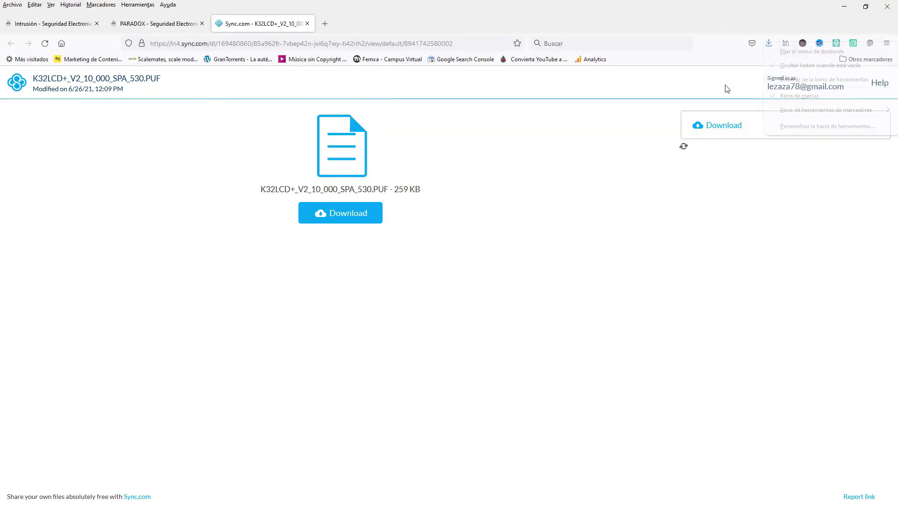
pyautogui.click(768, 43)
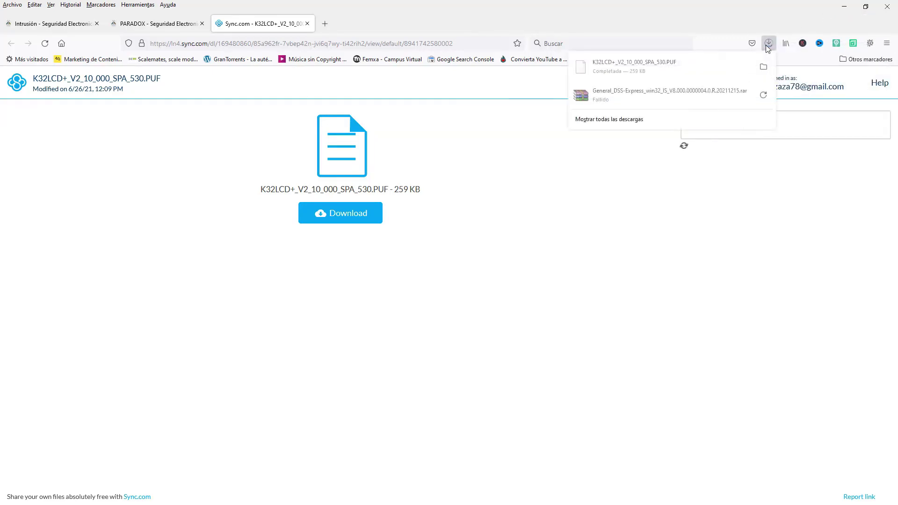
pyautogui.rightClick(736, 67)
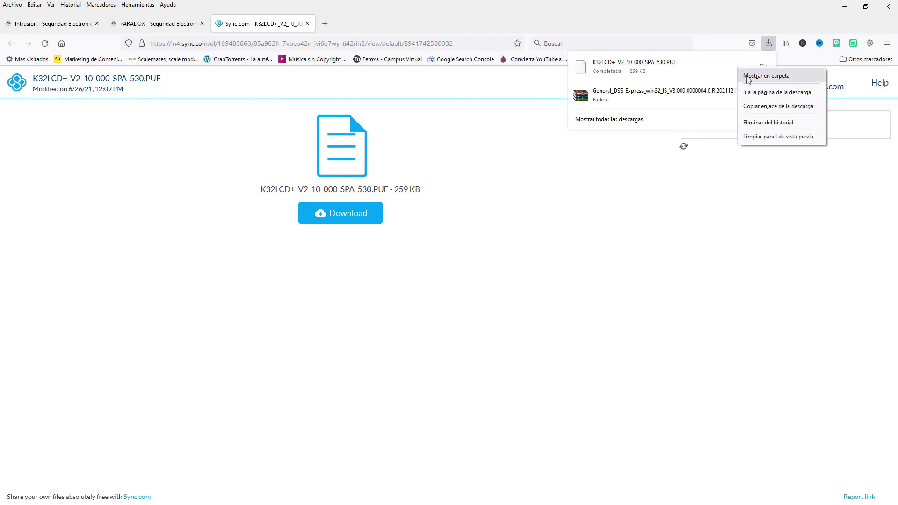
pyautogui.click(748, 77)
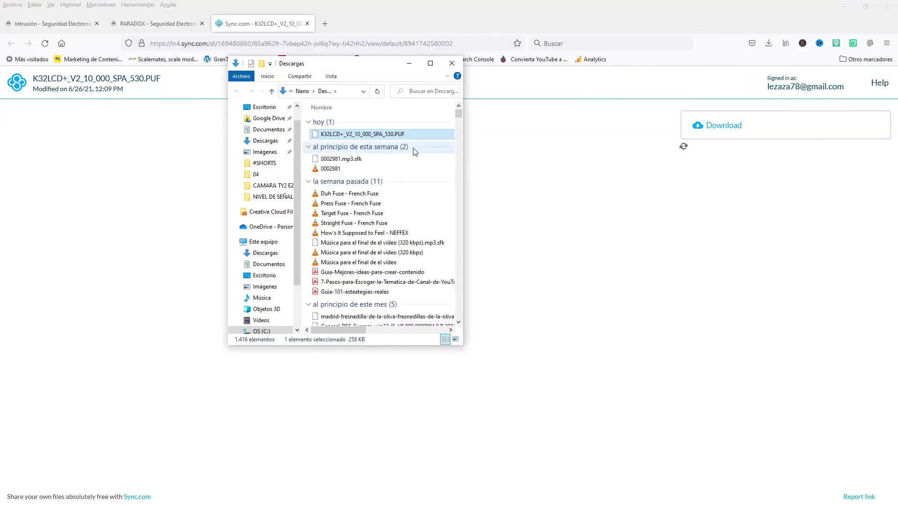
pyautogui.click(838, 9)
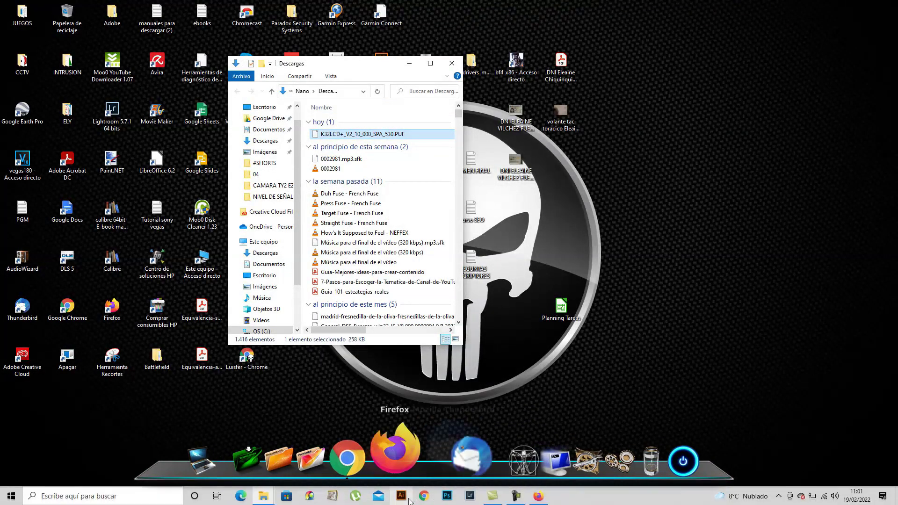
# Launch BabyWare from the INTRUSION folder and log in as Admin
pyautogui.click(263, 495)
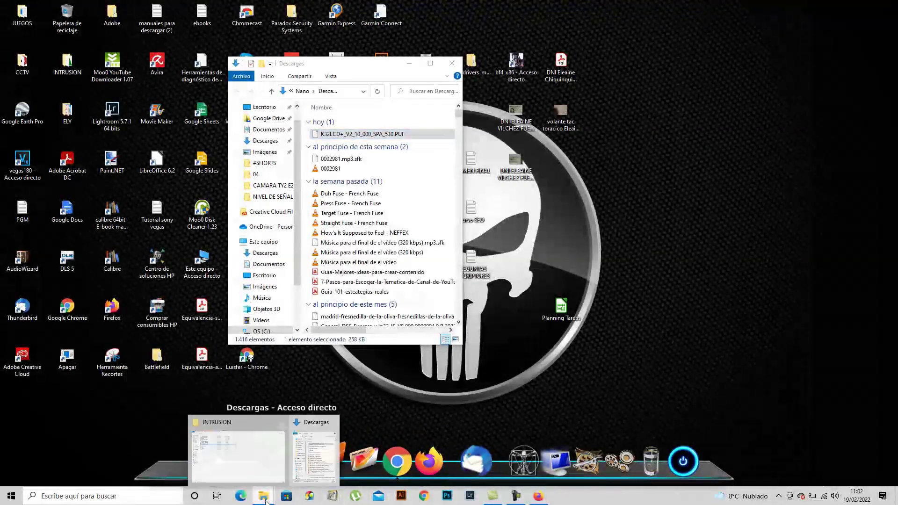
pyautogui.click(269, 461)
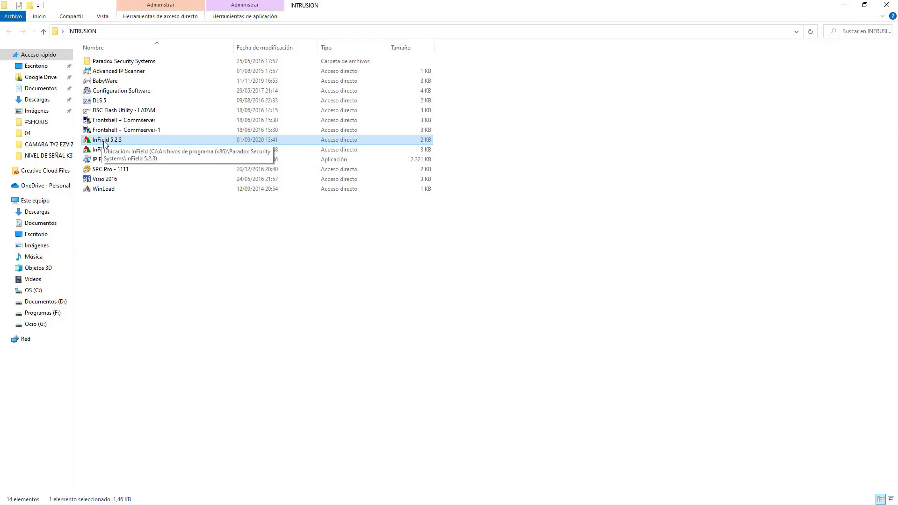
pyautogui.click(104, 83)
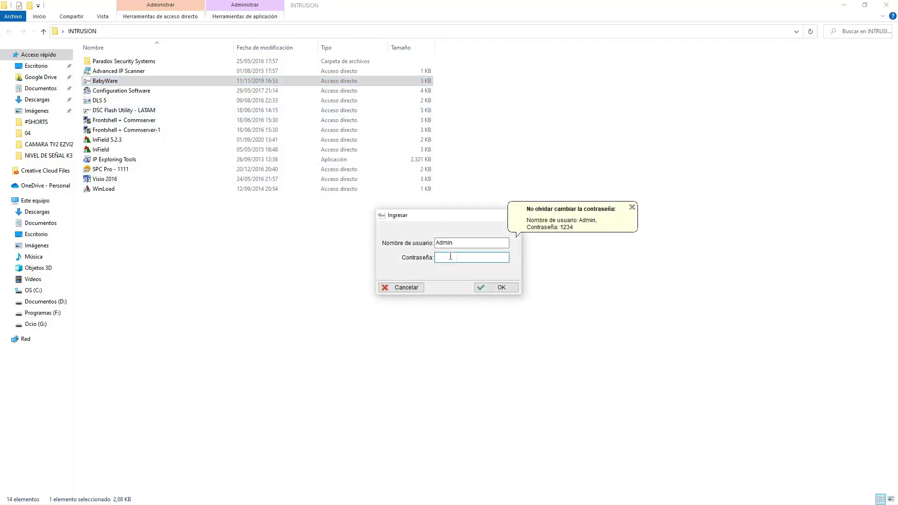
pyautogui.click(494, 288)
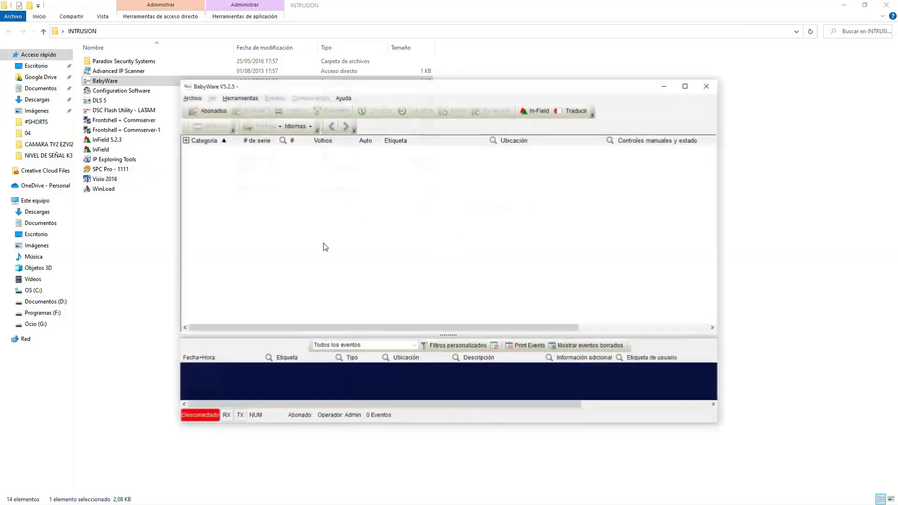
# Open the In-Field upgrade tool and connect to the keypad through USB Serial Port (COM3)
pyautogui.click(539, 112)
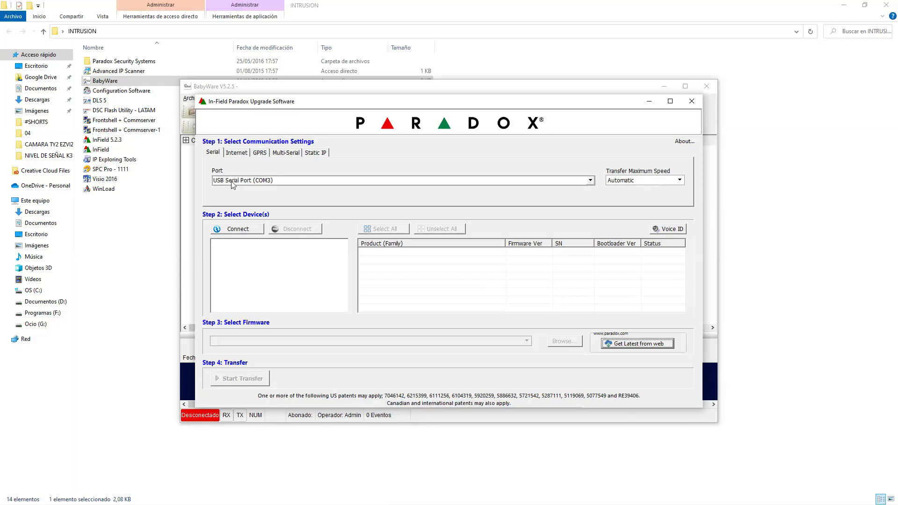
pyautogui.click(244, 231)
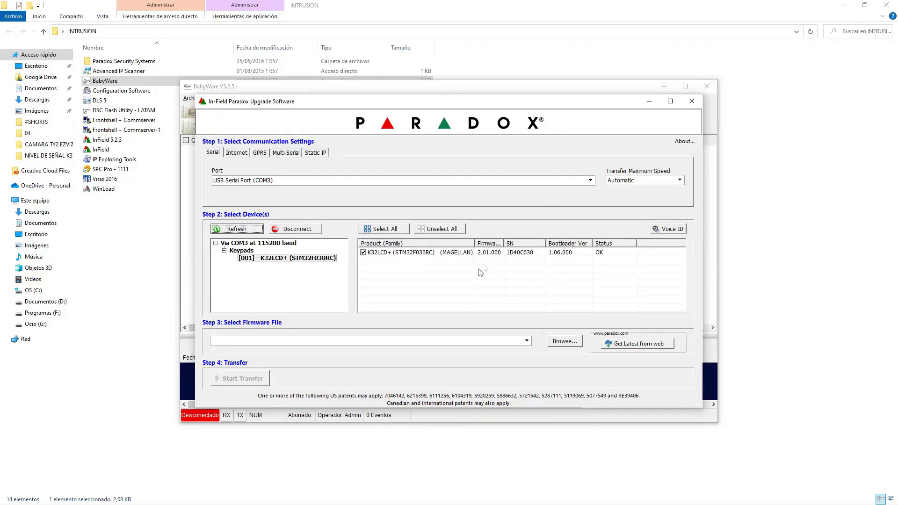
# Try to get the latest keypad firmware from the Paradox website
pyautogui.click(622, 346)
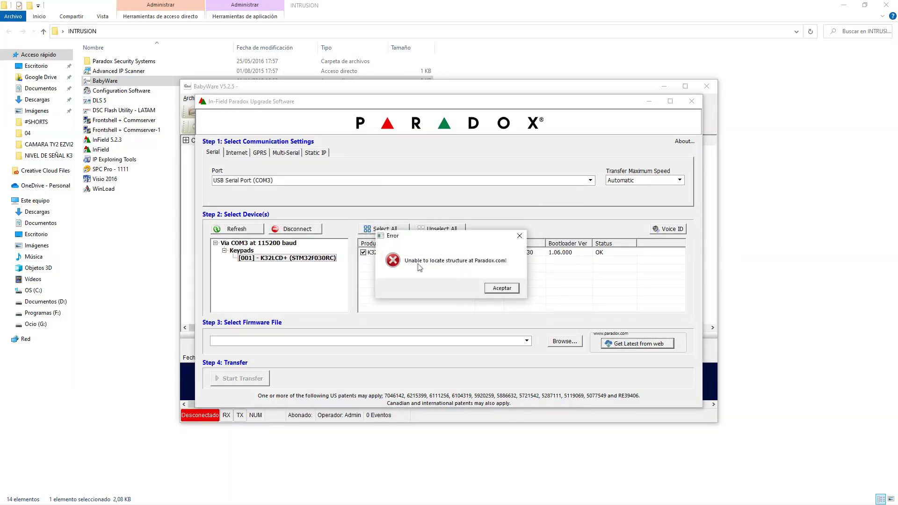
pyautogui.click(499, 289)
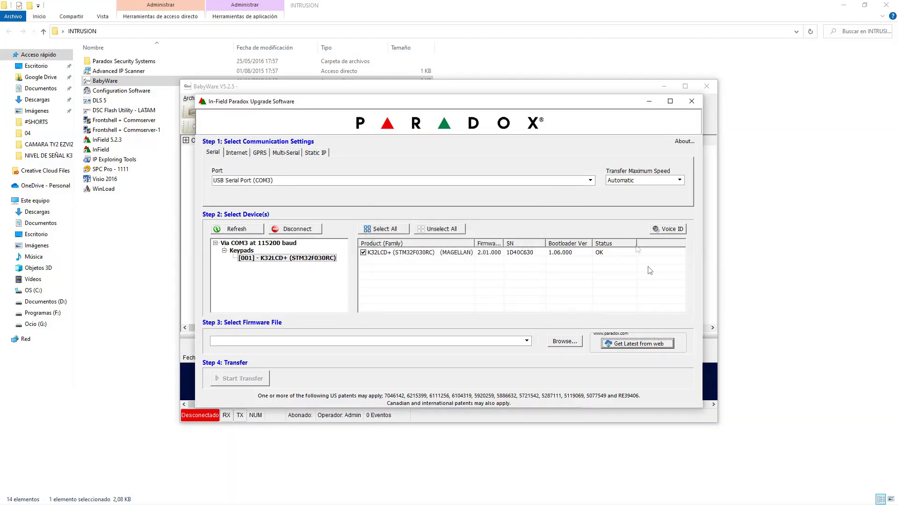
# Load K32LCD+_V2_10_000_SPA_530.PUF from the Descargas folder as the firmware file
pyautogui.click(565, 342)
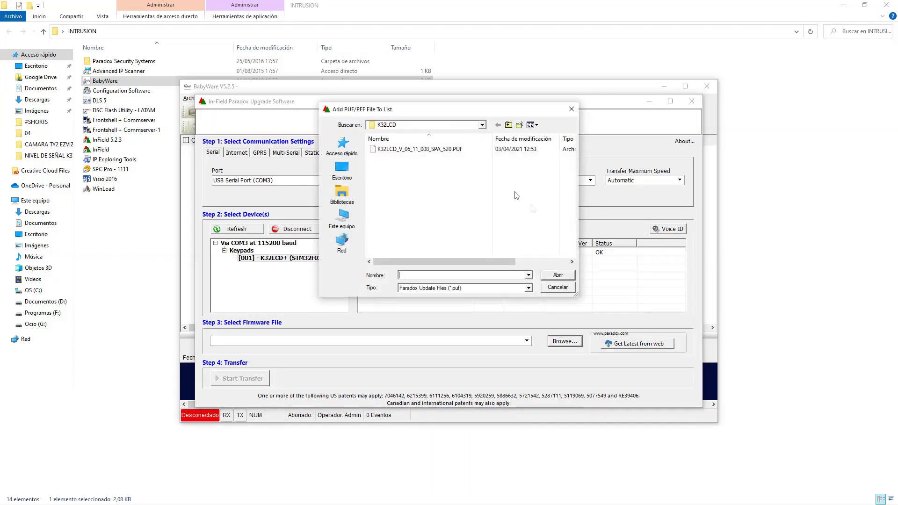
pyautogui.click(481, 126)
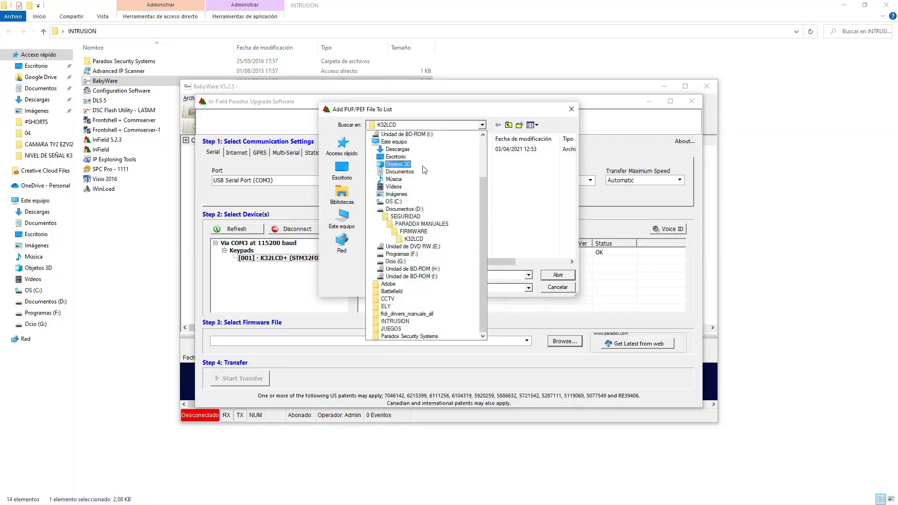
pyautogui.click(415, 149)
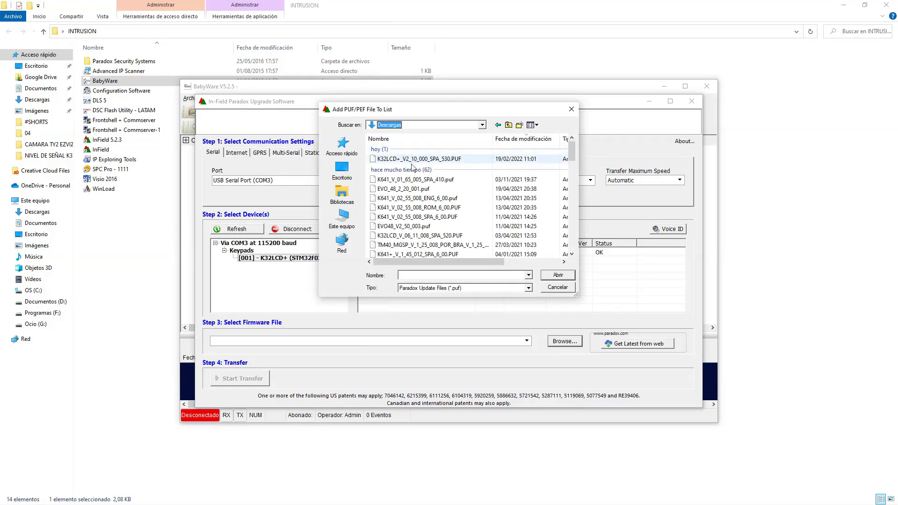
pyautogui.click(420, 159)
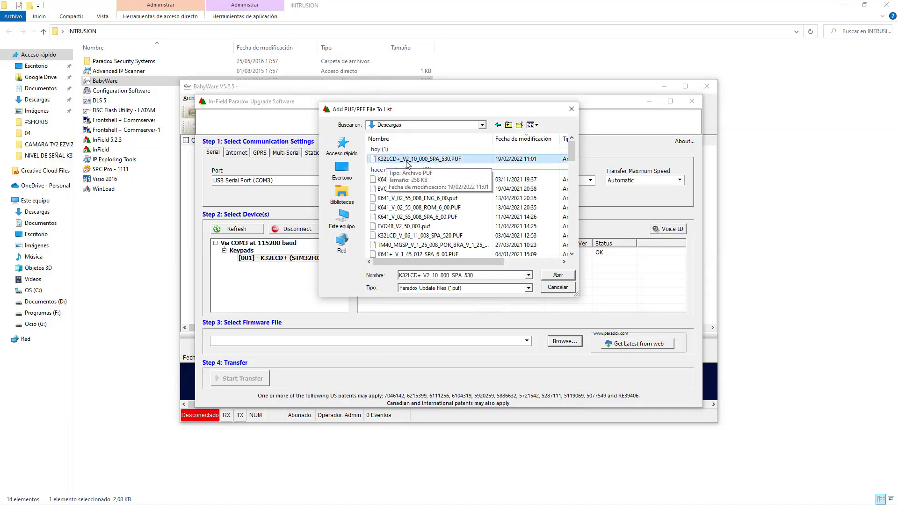
pyautogui.click(555, 276)
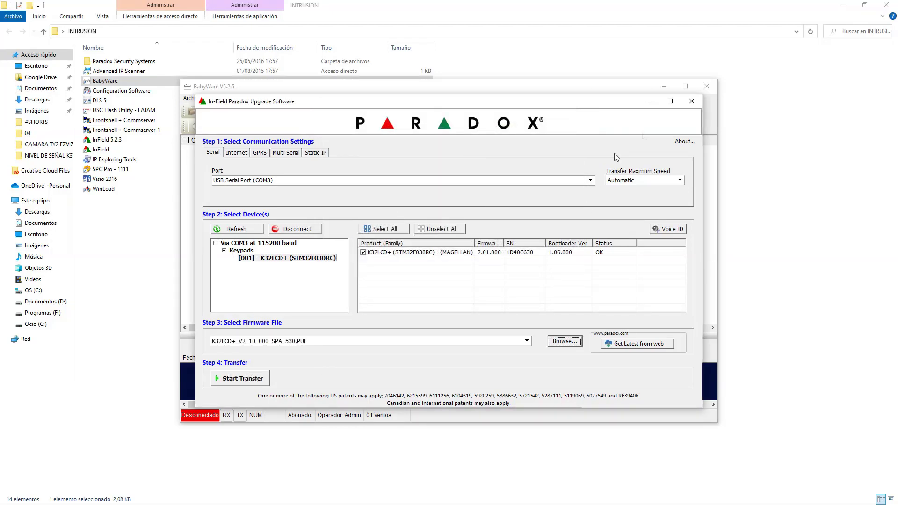
# Transfer the loaded firmware to the K32LCD+ keypad and disconnect from it
pyautogui.click(669, 101)
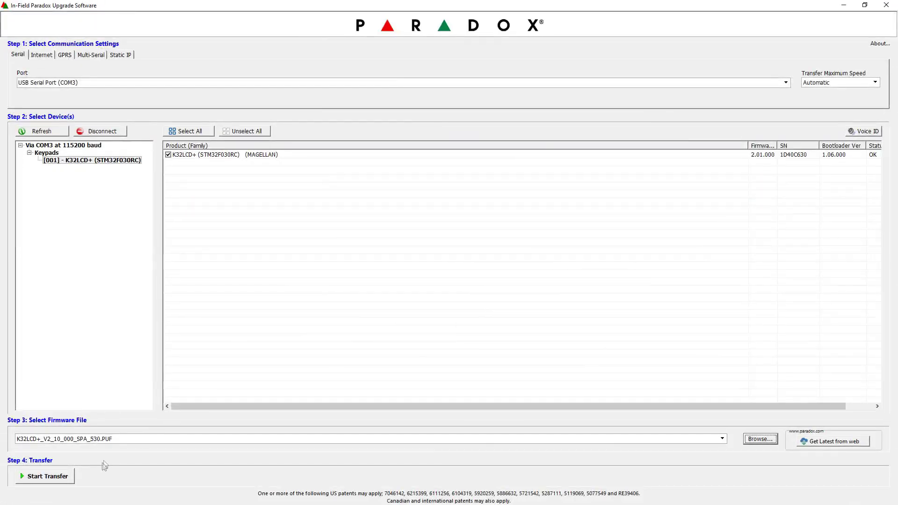
pyautogui.click(864, 4)
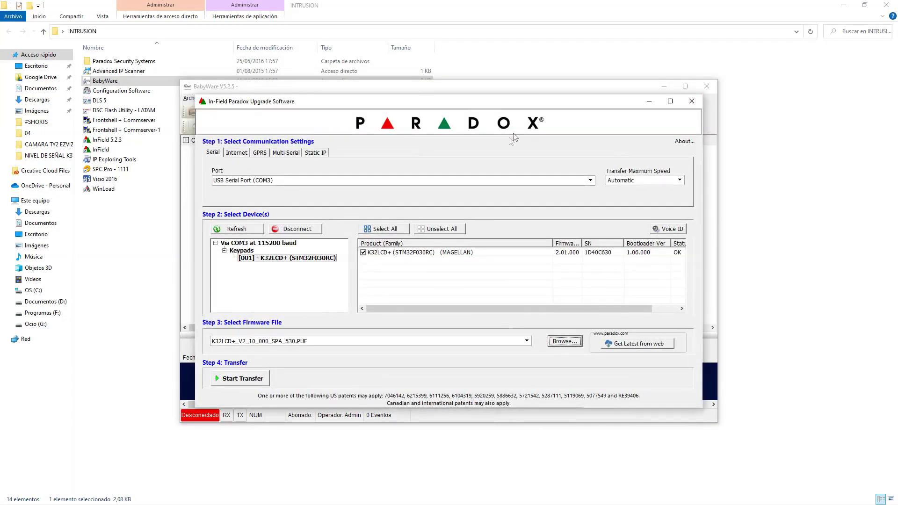
pyautogui.moveTo(515, 109); pyautogui.dragTo(497, 64)
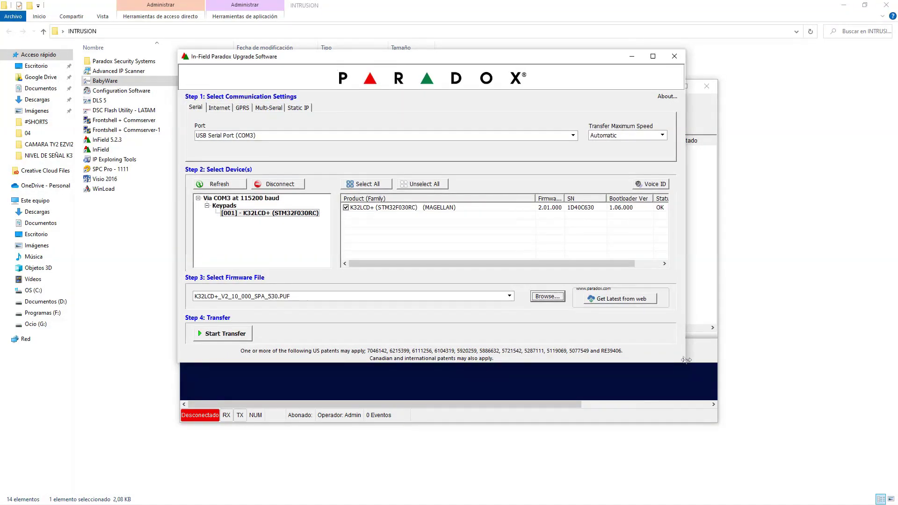
pyautogui.moveTo(686, 363); pyautogui.dragTo(728, 434)
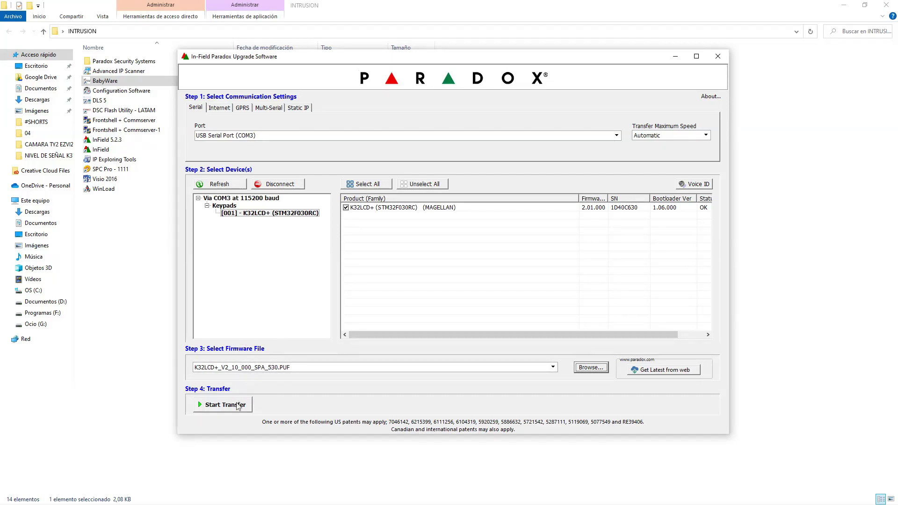
pyautogui.click(223, 408)
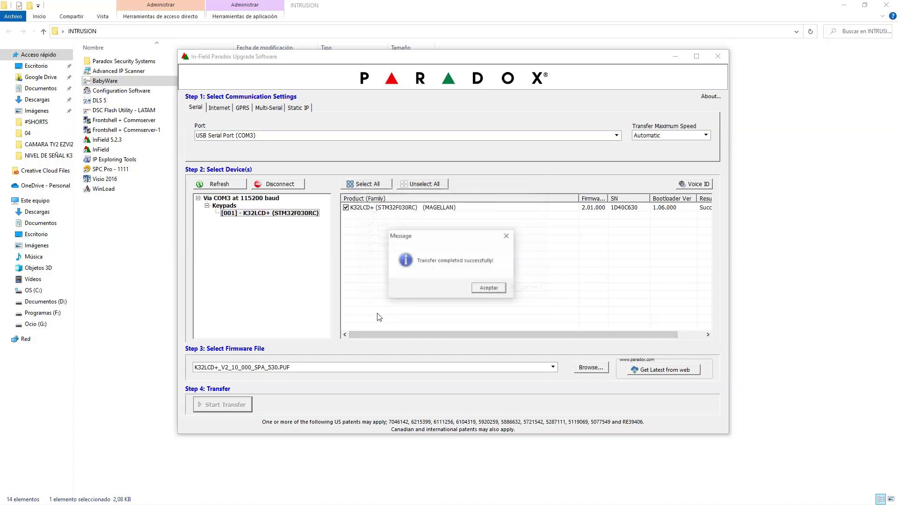
pyautogui.click(490, 289)
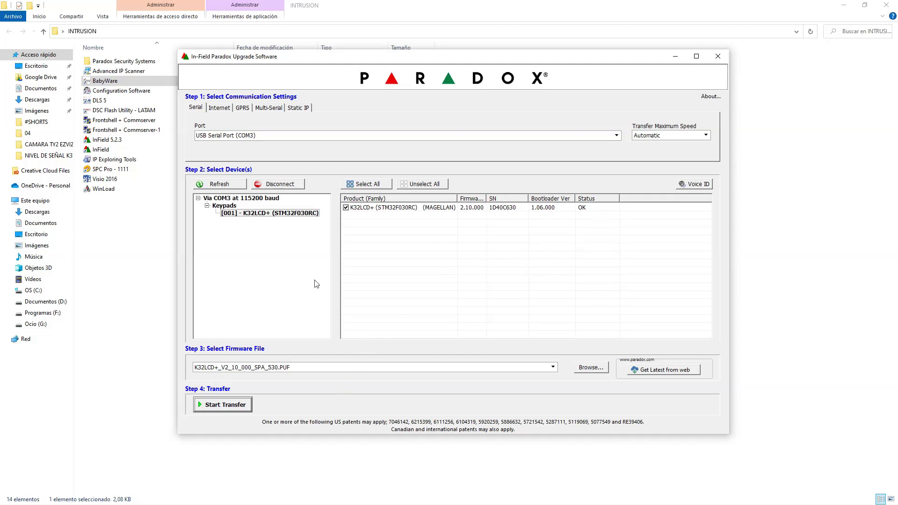
pyautogui.click(282, 185)
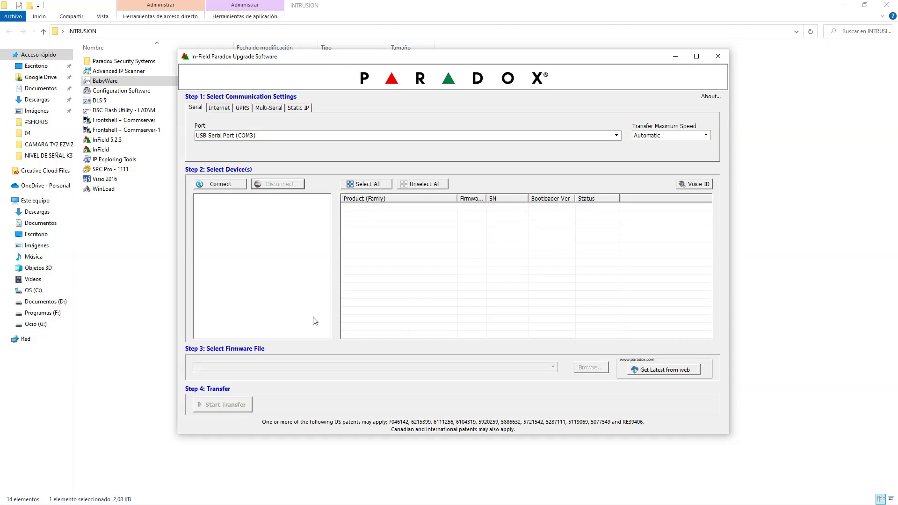